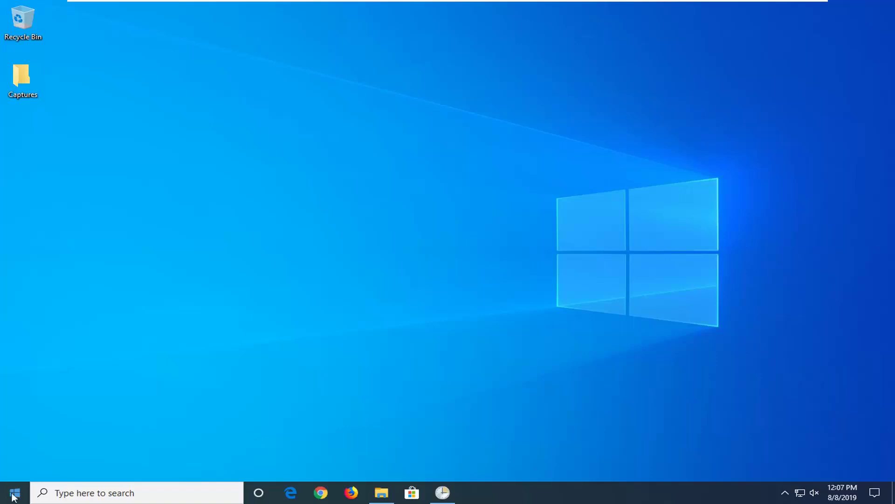
- Find Troubleshoot settings by searching 'troubleshoot' and run the Windows Update troubleshooter
click(14, 494)
text(tr)
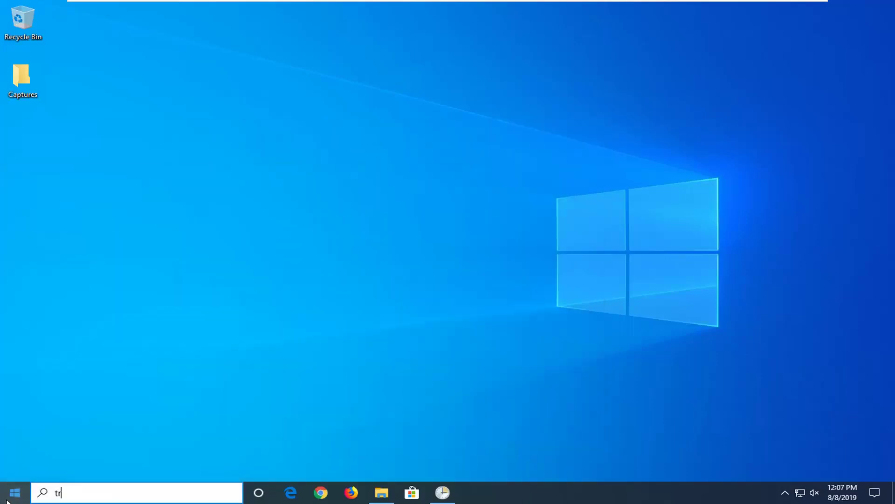
text(oubleshoot)
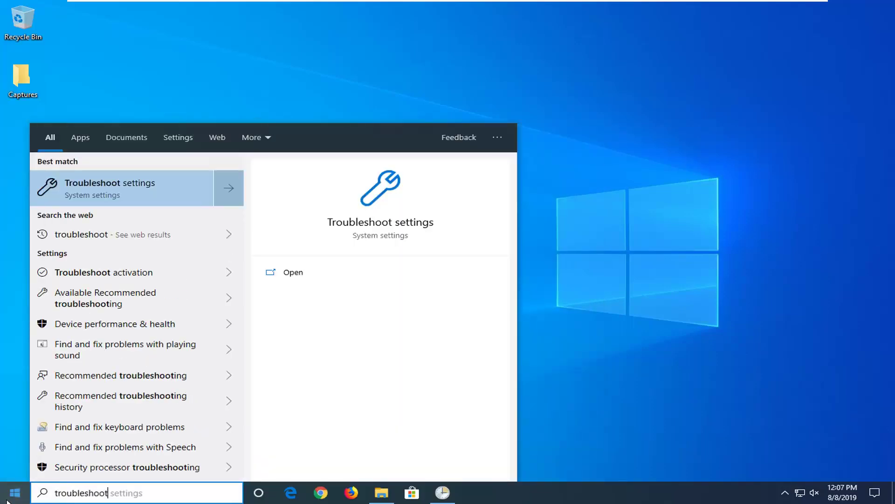
click(120, 188)
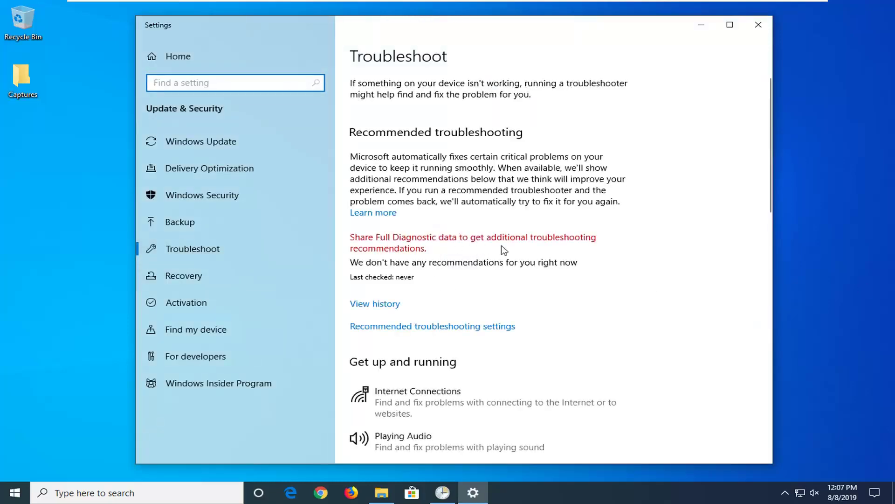
scroll(504, 250, down, 3)
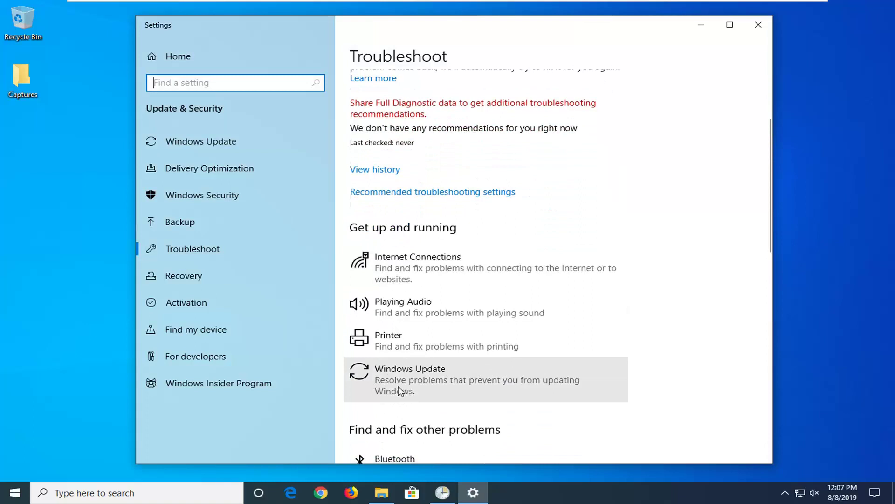
click(464, 387)
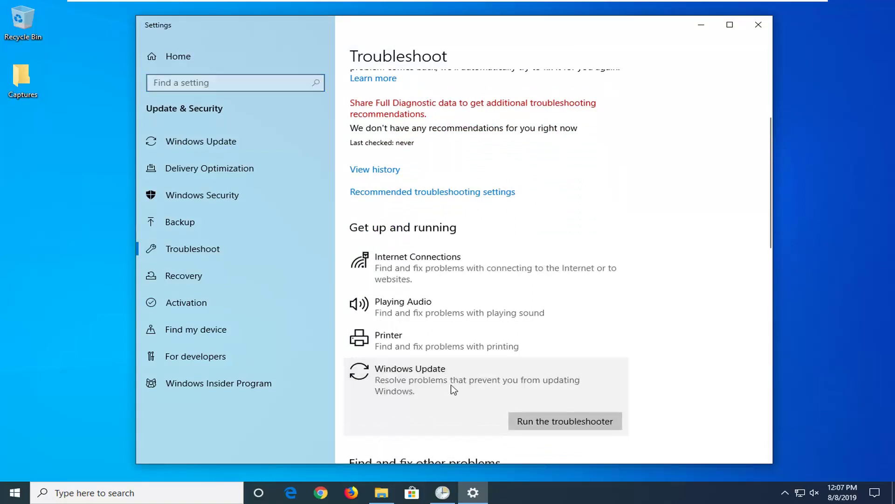
click(560, 421)
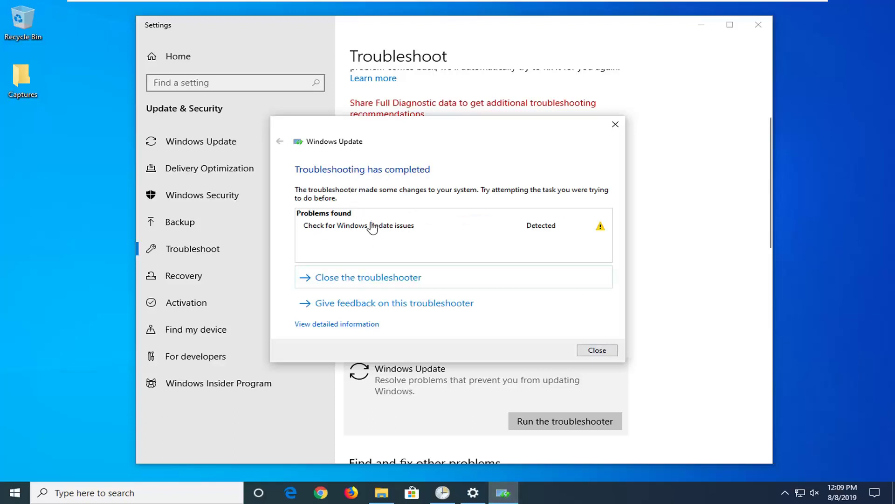
- Close the finished Windows Update troubleshooter and the Settings window
click(593, 351)
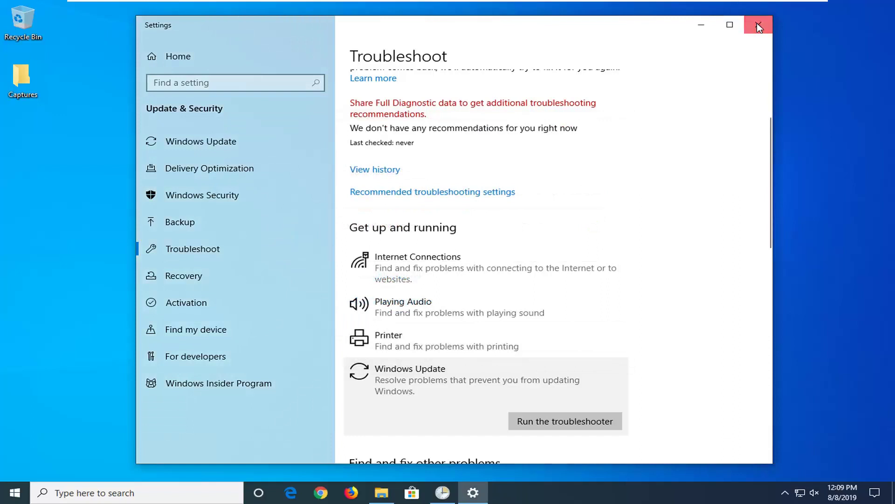
click(759, 25)
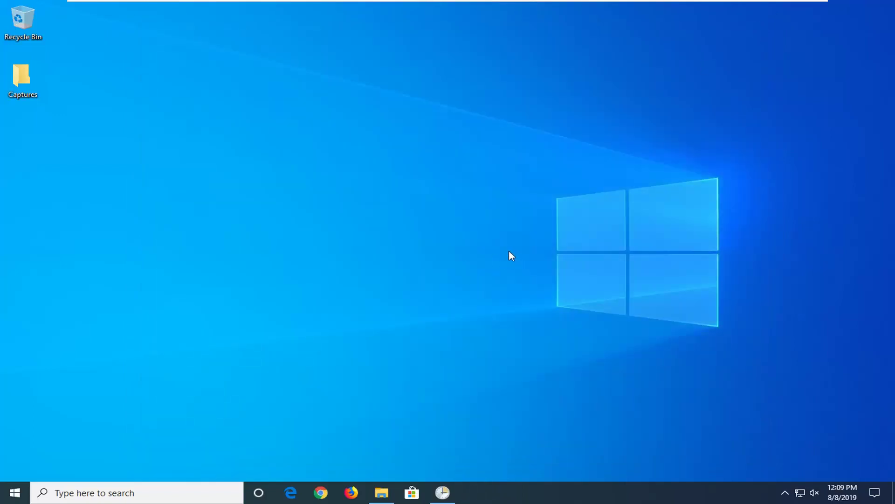
- Open Services and check the BITS startup type, leaving it unchanged
click(14, 496)
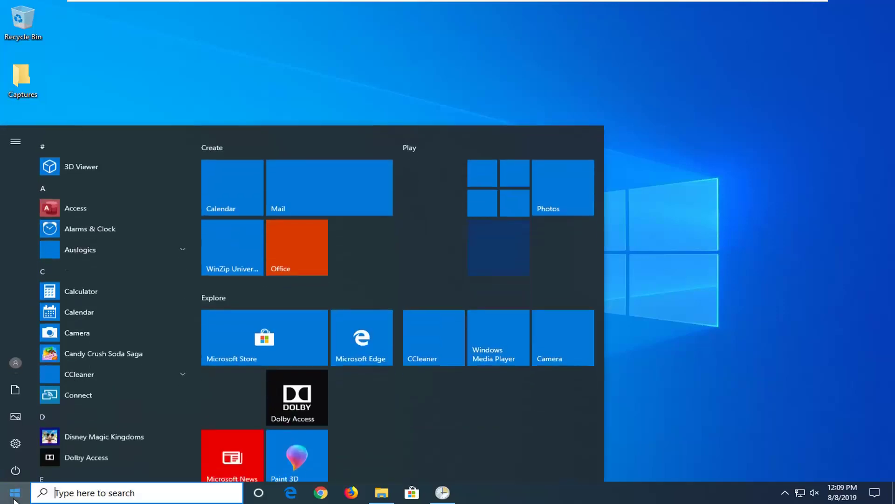
text(services)
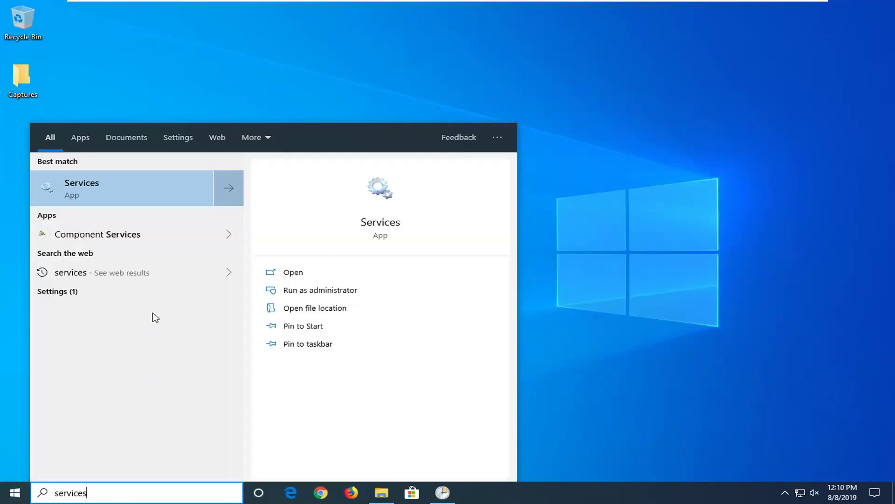
click(148, 195)
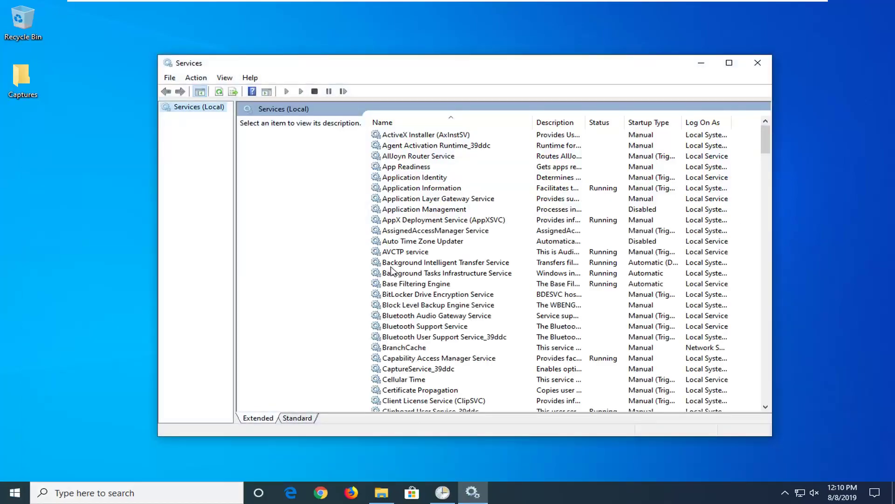
click(396, 264)
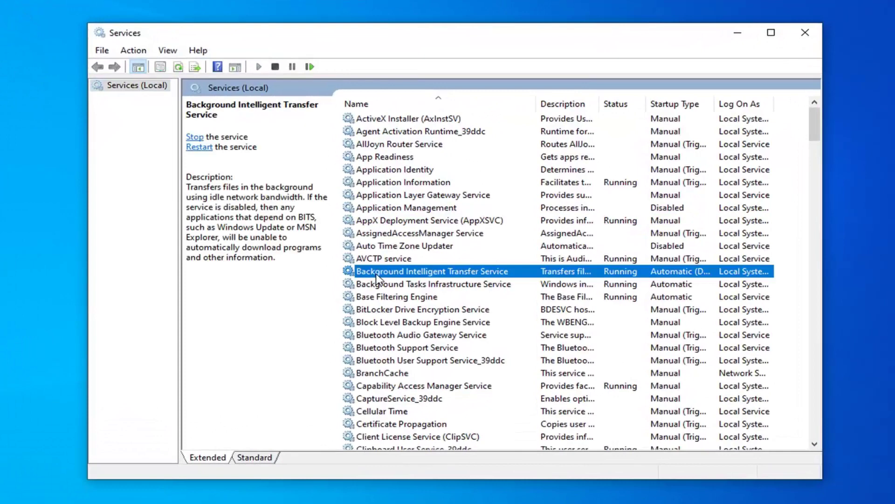
double_click(406, 272)
click(404, 252)
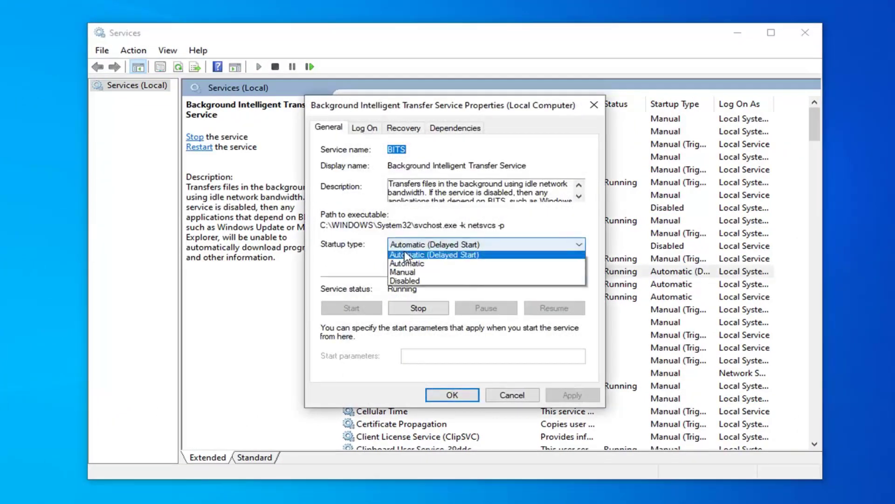
click(354, 256)
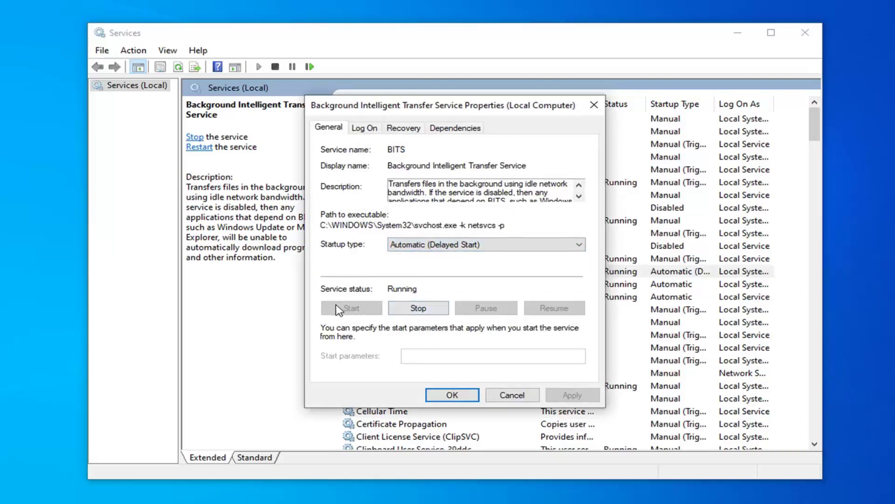
click(452, 395)
- Inspect the Windows Update service's properties, then close them
scroll(404, 344, down, 5)
scroll(406, 343, down, 20)
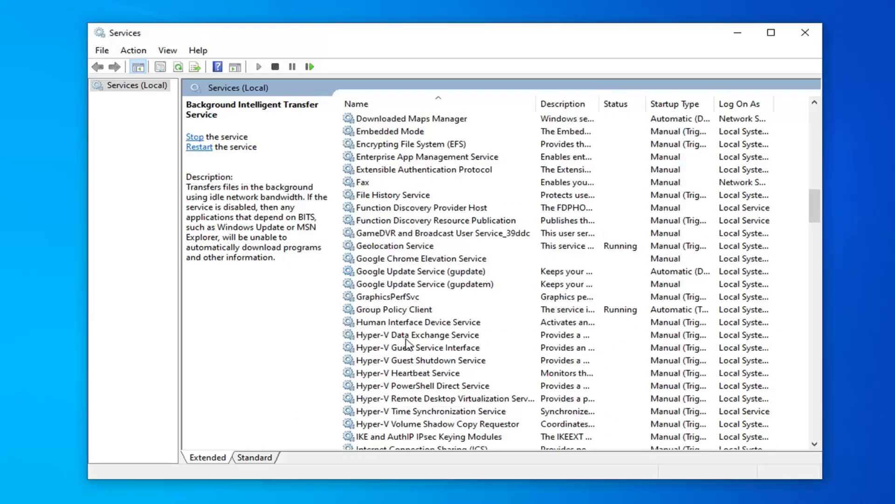
scroll(407, 344, down, 17)
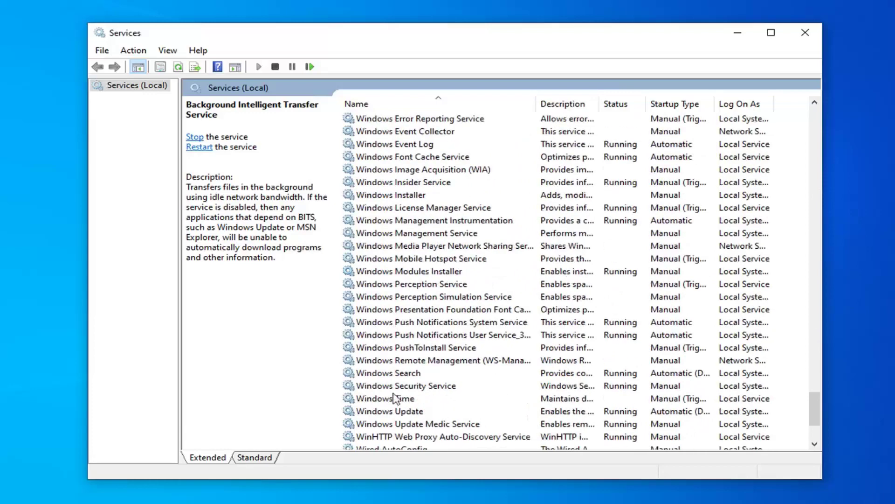
double_click(398, 412)
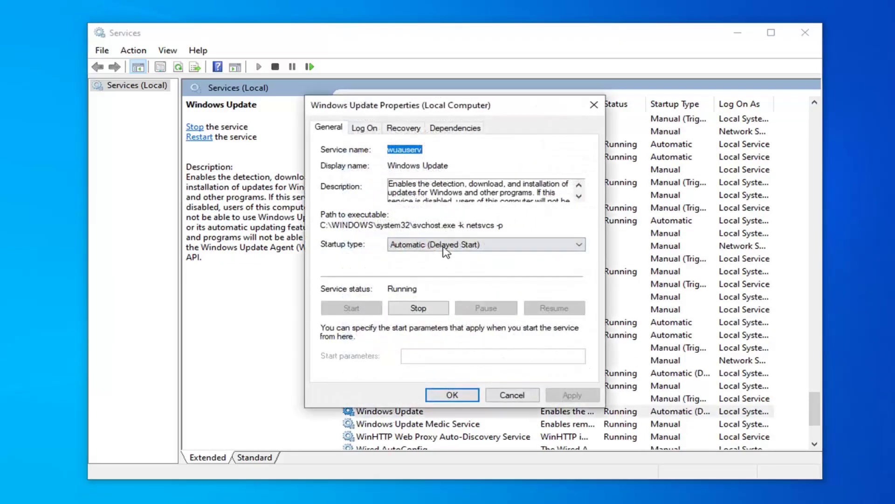
click(451, 395)
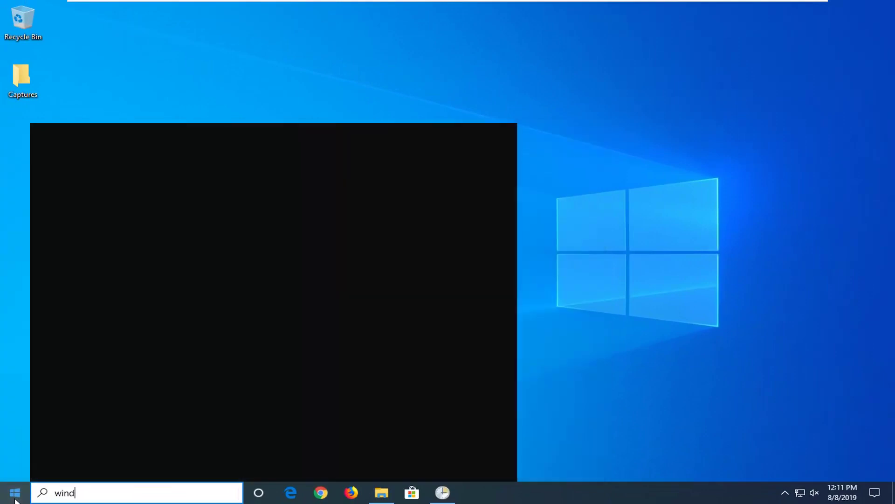
- Launch Windows PowerShell as administrator from a 'windows powershell' Start search
text(ows powershe;l)
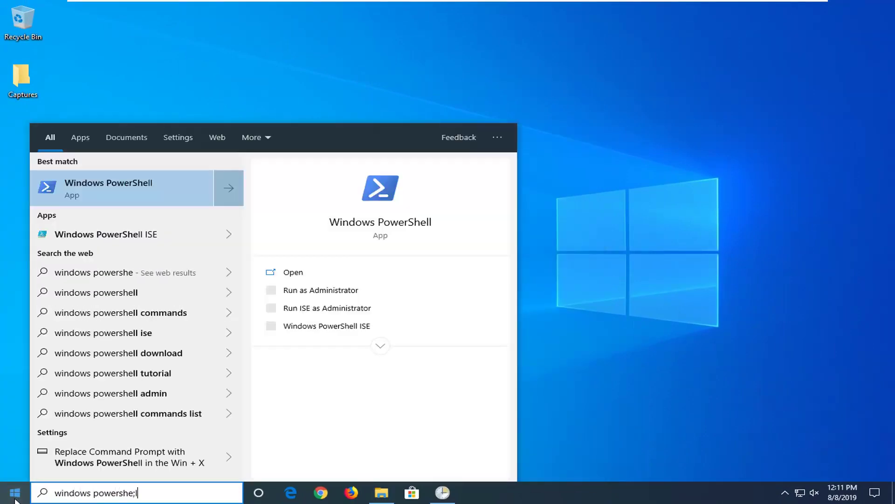
key(BackSpace)
key(BackSpace)
text(ll)
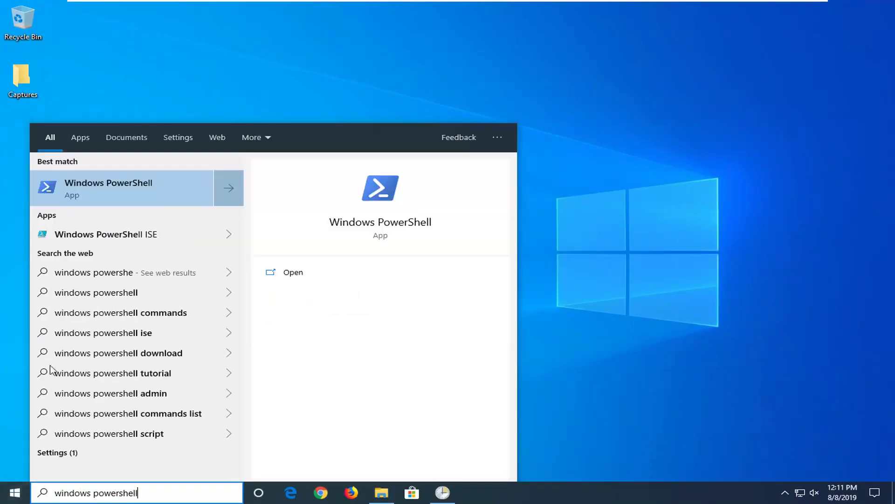
right_click(110, 193)
click(135, 204)
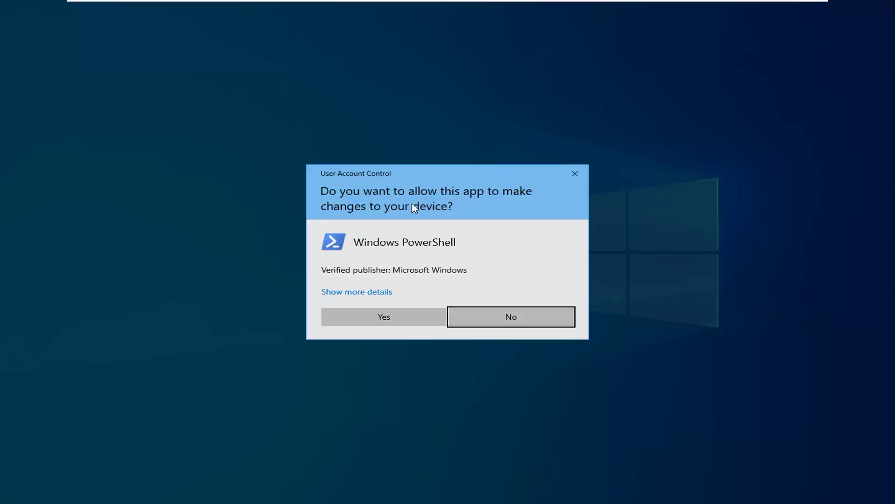
click(384, 313)
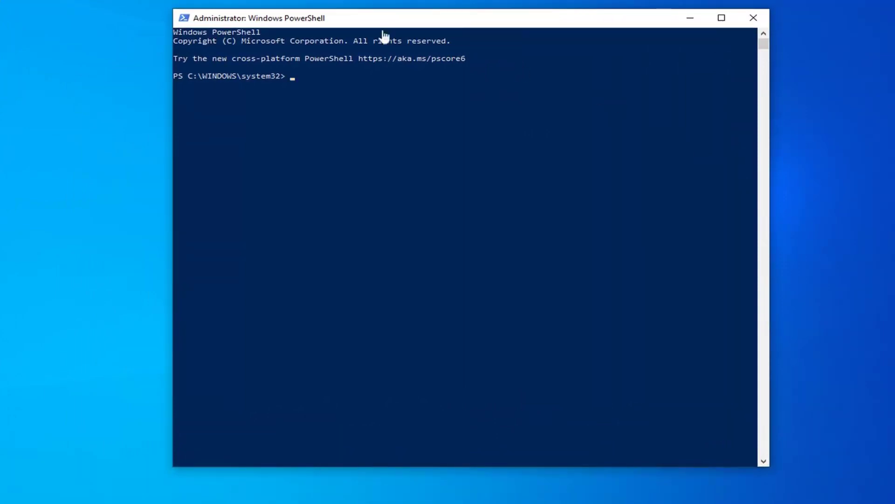
- Set the execution policy to Unrestricted for all, then try running ./Reset-WindowsUpdate.ps1
right_click(521, 18)
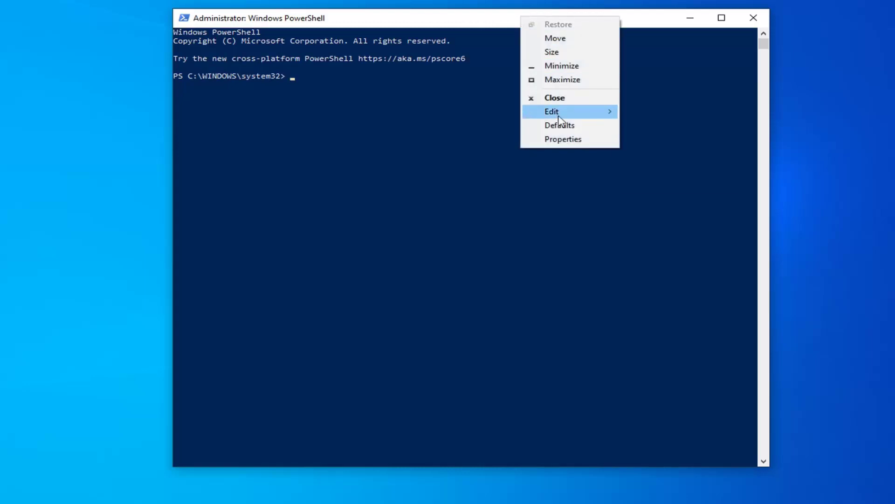
mouse_move(606, 115)
click(648, 139)
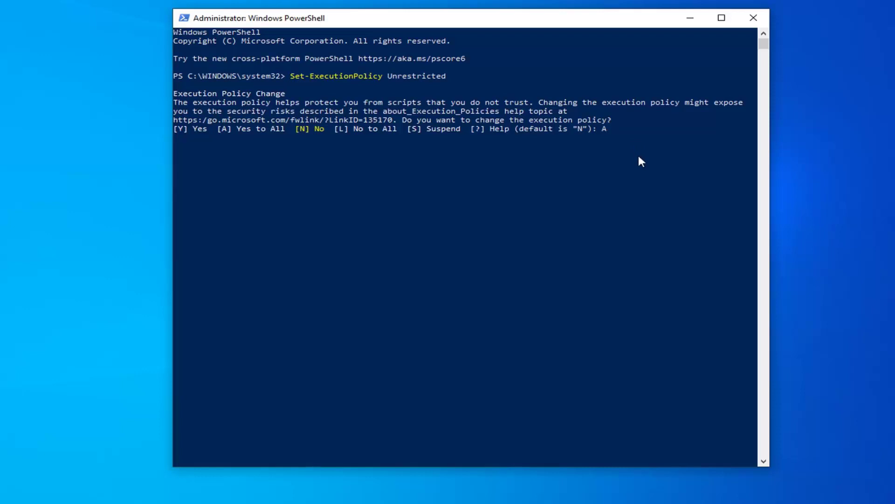
key(Return)
text(./Reset-WindowsUpdate.ps1)
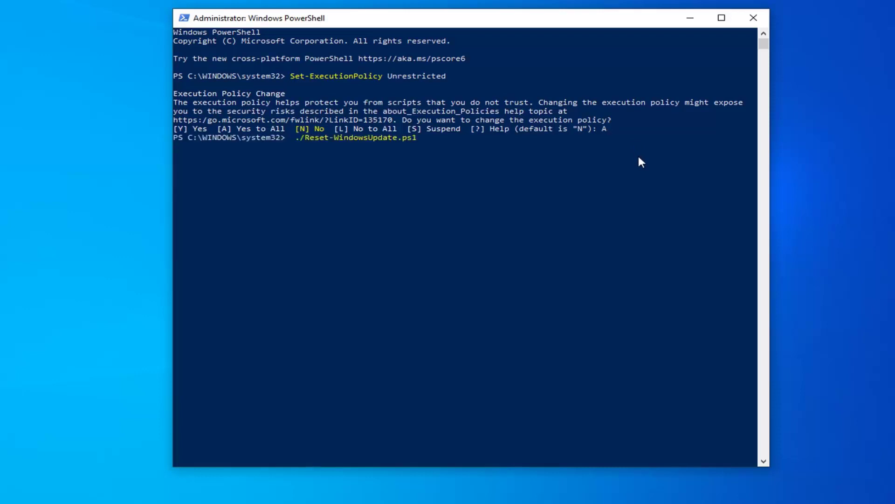
key(Return)
- Paste and rerun ./Reset-WindowsUpdate.ps1, which fails again
right_click(464, 20)
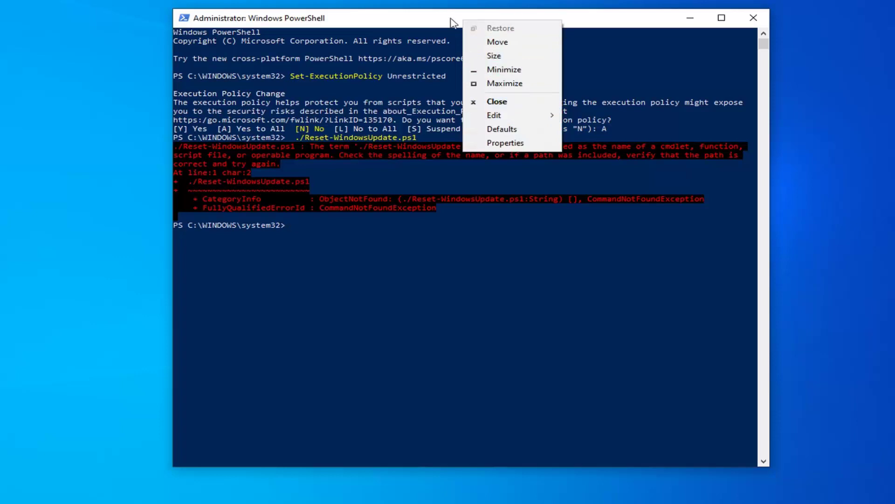
mouse_move(516, 115)
click(592, 143)
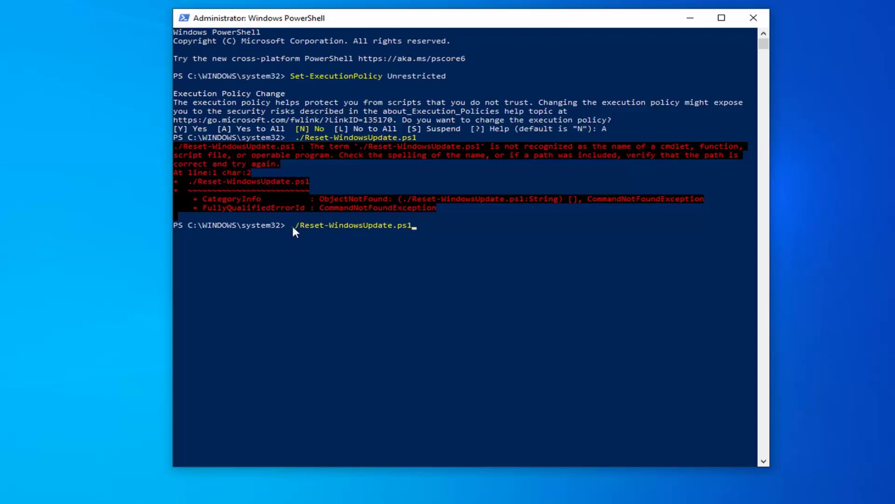
key(Return)
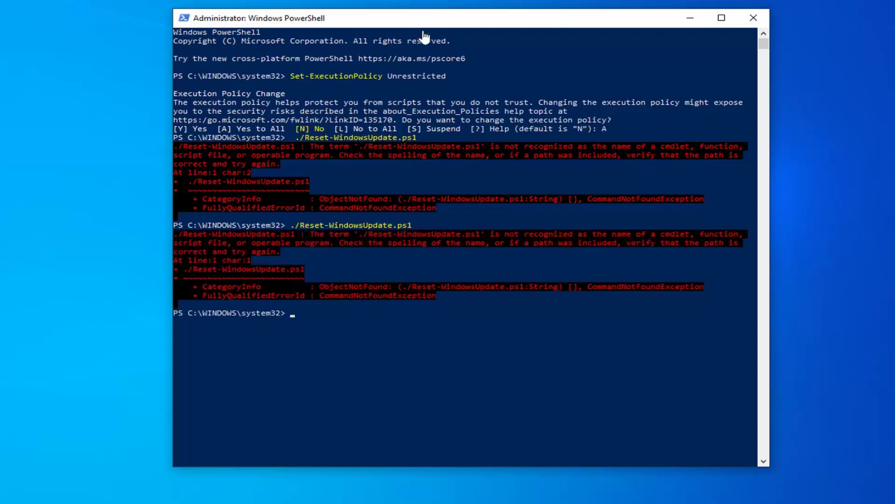
- Restore the execution policy with 'Set-ExecutionPolicy Default', confirming for all
right_click(446, 20)
mouse_move(487, 115)
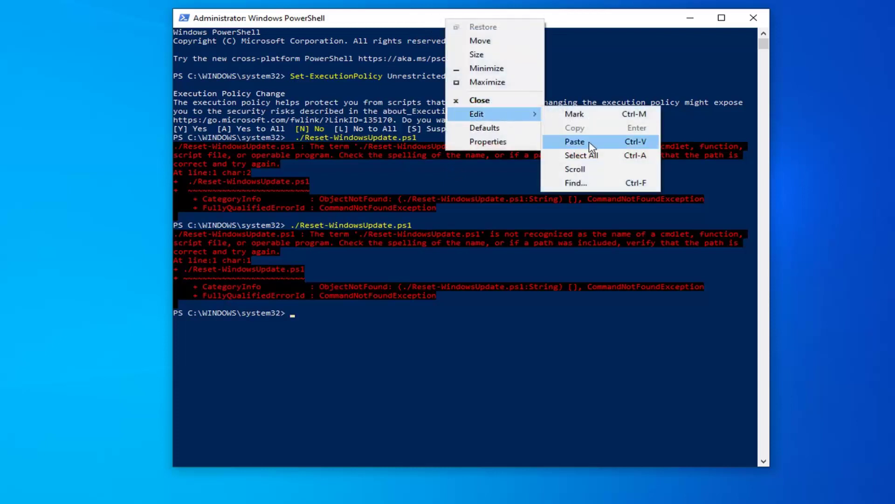
click(625, 143)
key(Return)
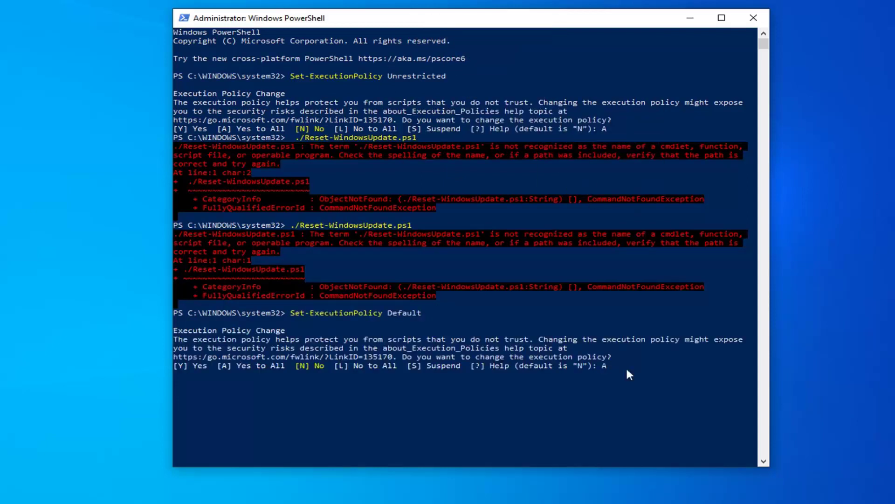
key(Return)
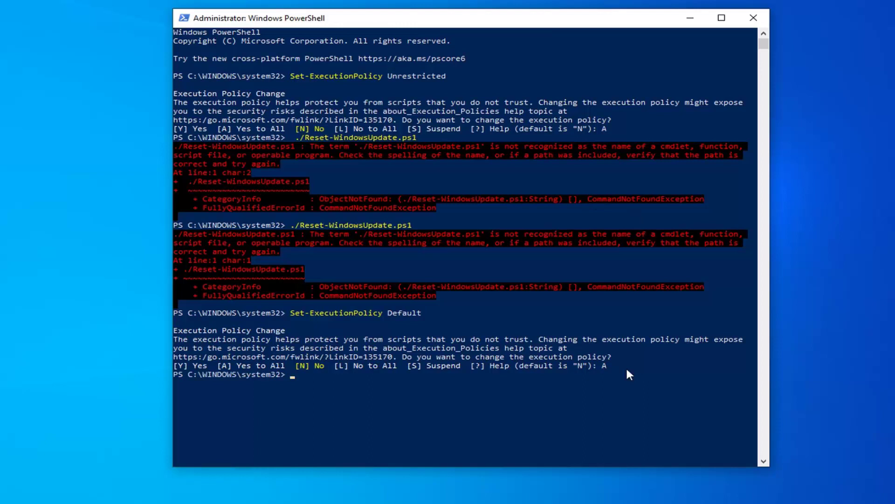